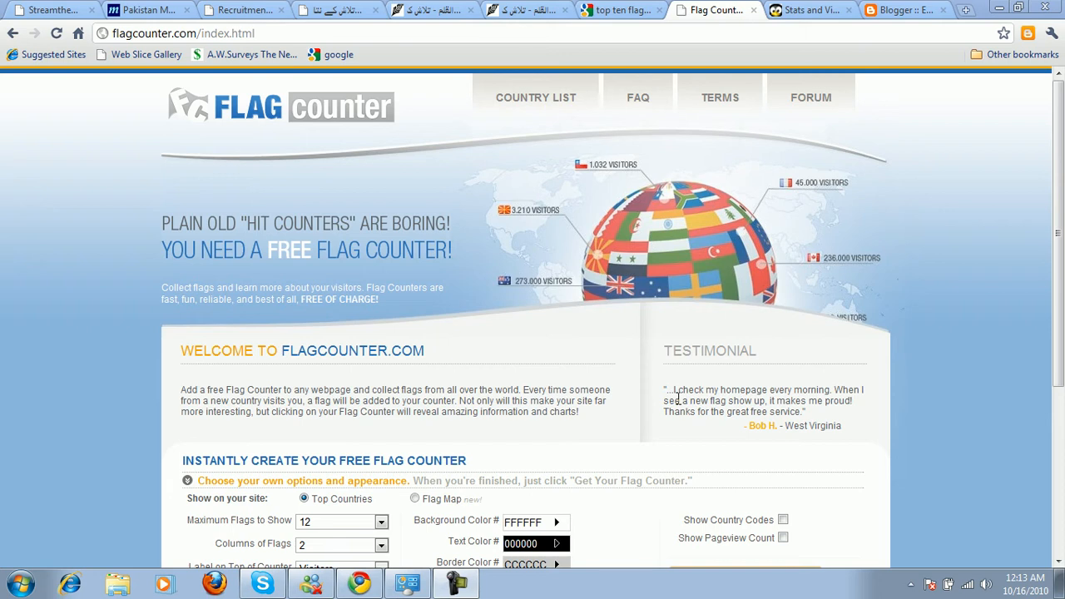
Set the flag counter's maximum number of flags to show to 50.
{"action": "left_click", "coordinate": [262, 32]}
{"action": "left_click", "coordinate": [262, 33]}
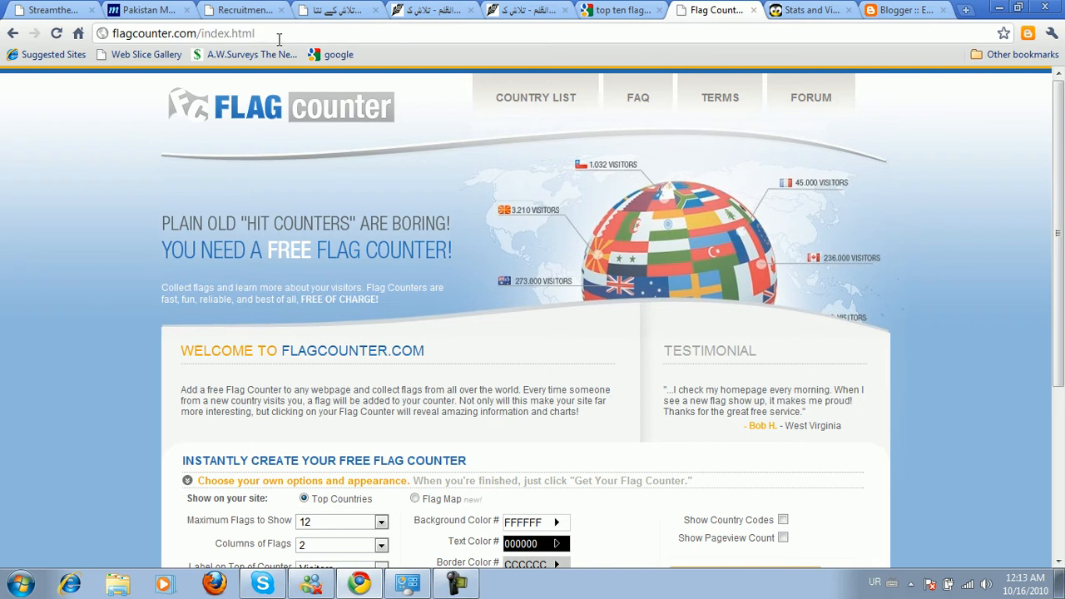
{"action": "scroll", "coordinate": [360, 301], "scroll_direction": "down", "scroll_amount": 3}
{"action": "scroll", "coordinate": [370, 376], "scroll_direction": "down", "scroll_amount": 2}
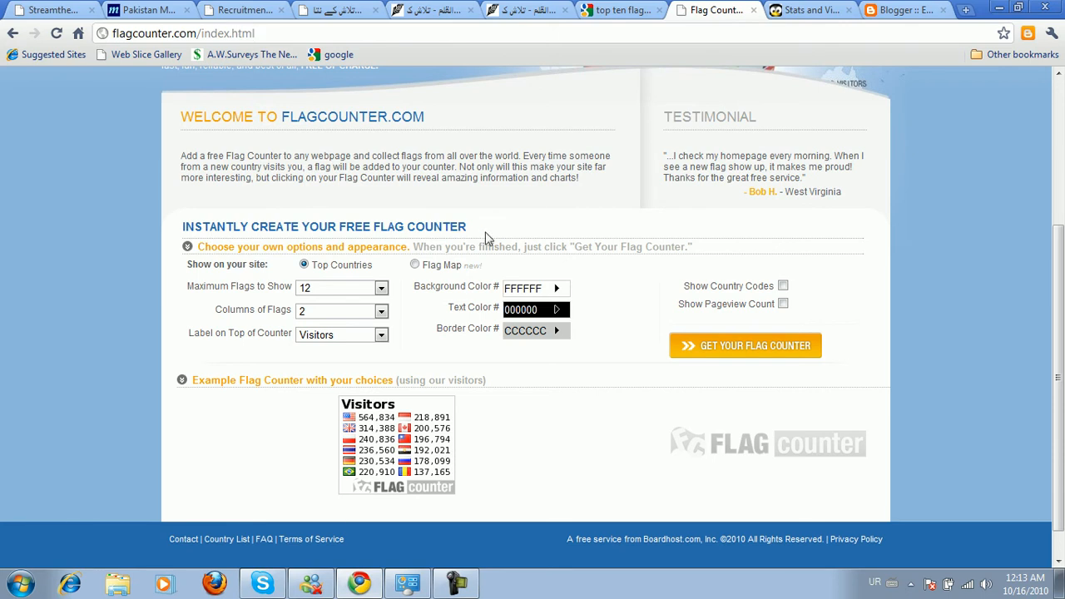
{"action": "scroll", "coordinate": [487, 237], "scroll_direction": "down", "scroll_amount": 1}
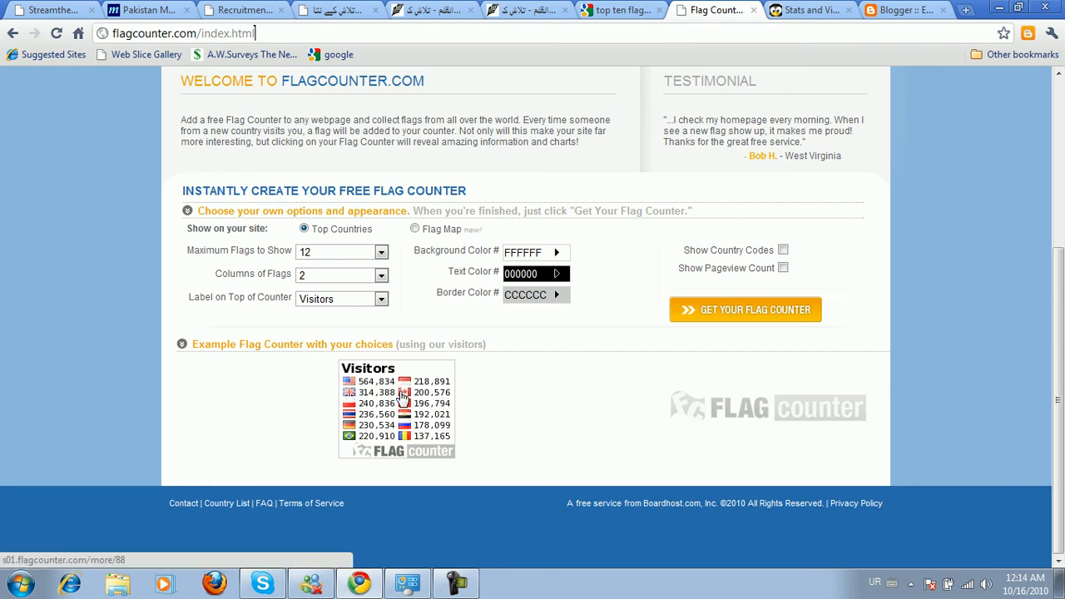
{"action": "left_click", "coordinate": [382, 253]}
{"action": "left_click_drag", "start_coordinate": [381, 279], "coordinate": [387, 381]}
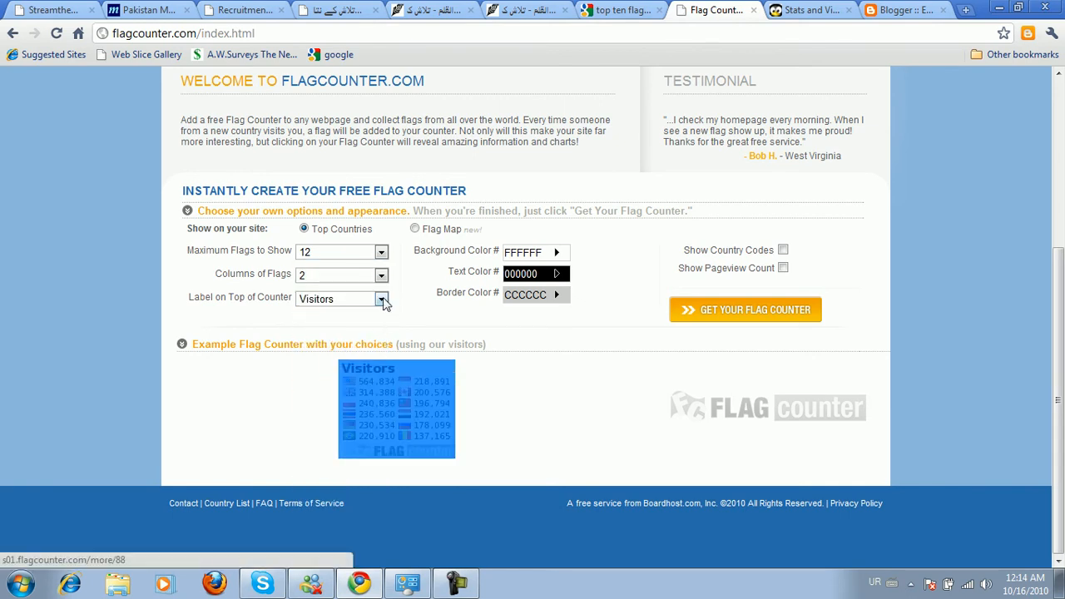
{"action": "left_click_drag", "start_coordinate": [388, 269], "coordinate": [400, 283]}
{"action": "left_click", "coordinate": [381, 251]}
{"action": "left_click_drag", "start_coordinate": [383, 320], "coordinate": [383, 403]}
{"action": "left_click", "coordinate": [323, 387]}
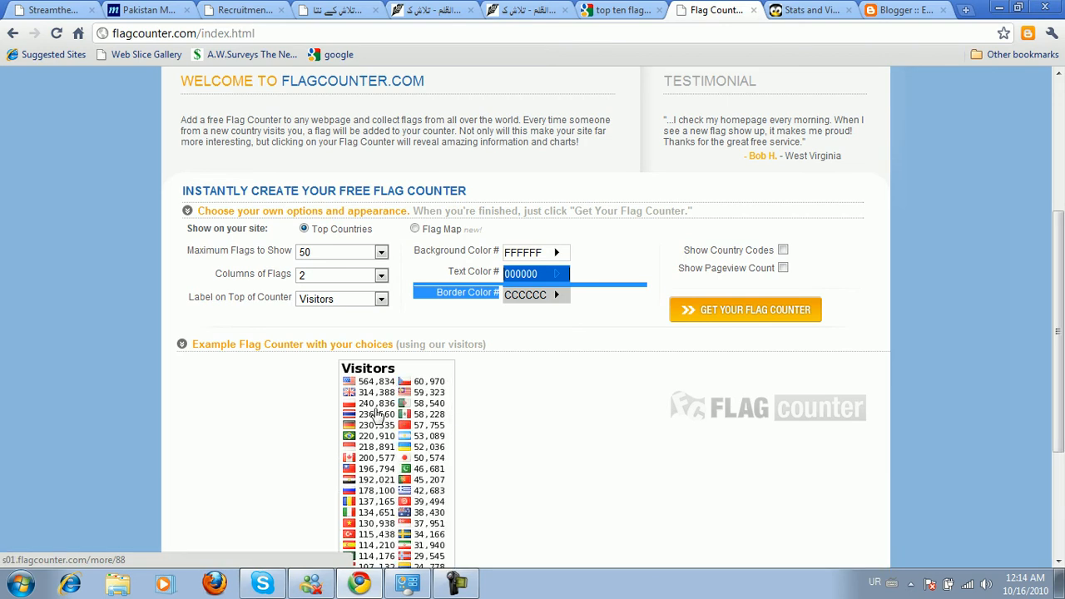
Enable country codes and the pageview count on the flag counter, and generate its code without registering an e-mail address.
{"action": "scroll", "coordinate": [506, 410], "scroll_direction": "down", "scroll_amount": 2}
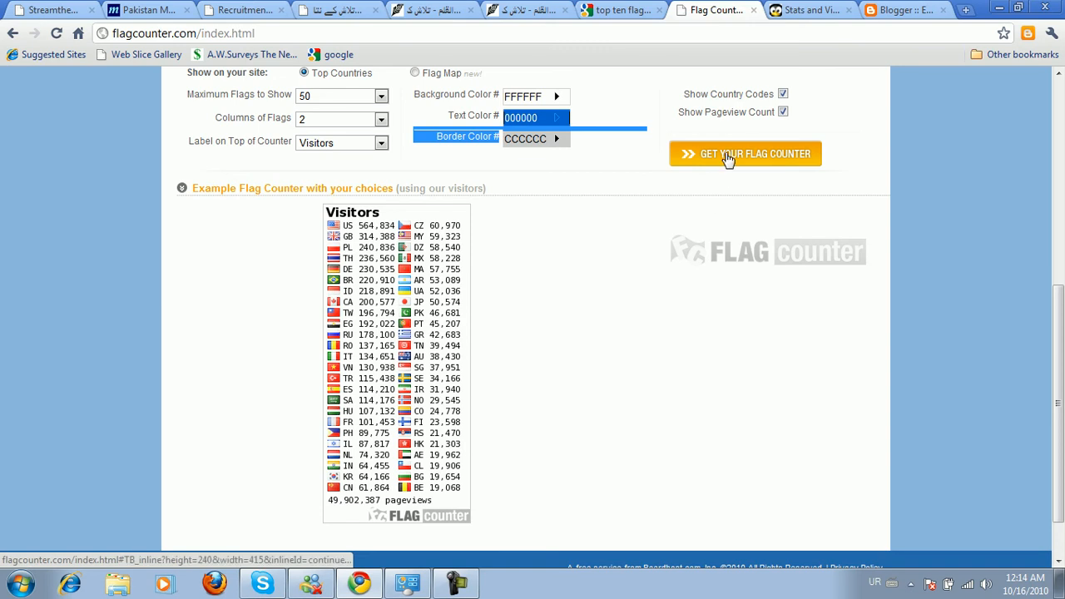
{"action": "scroll", "coordinate": [731, 163], "scroll_direction": "up", "scroll_amount": 1}
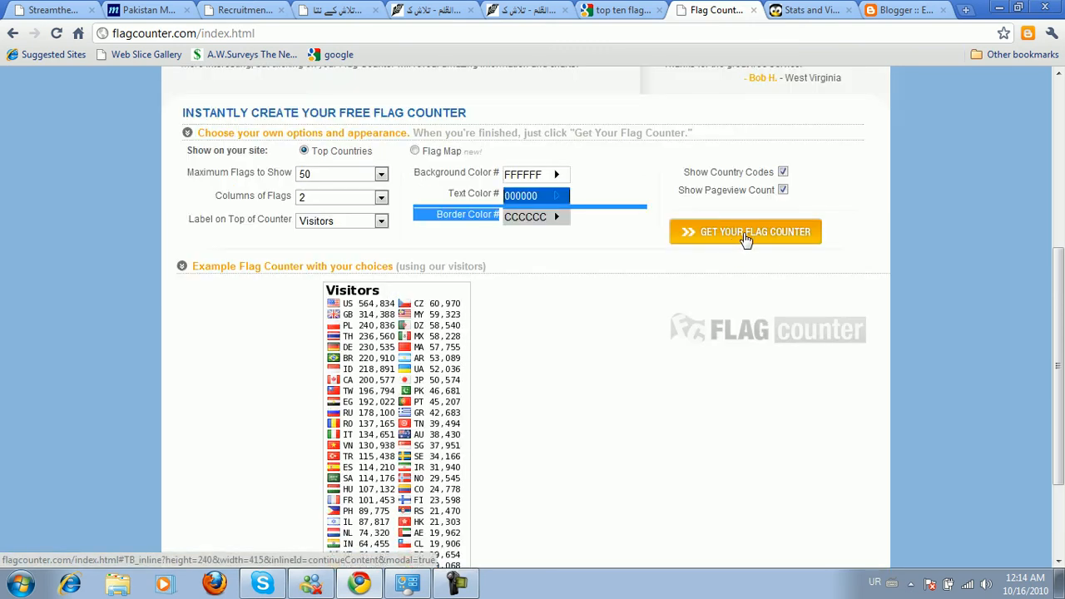
{"action": "left_click", "coordinate": [743, 237]}
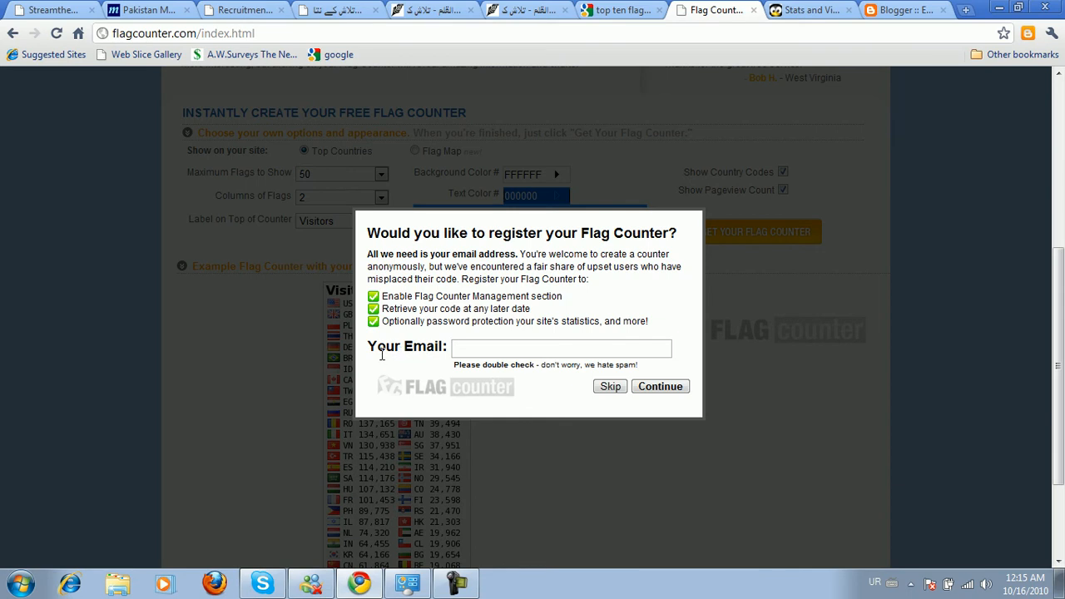
{"action": "left_click", "coordinate": [511, 350]}
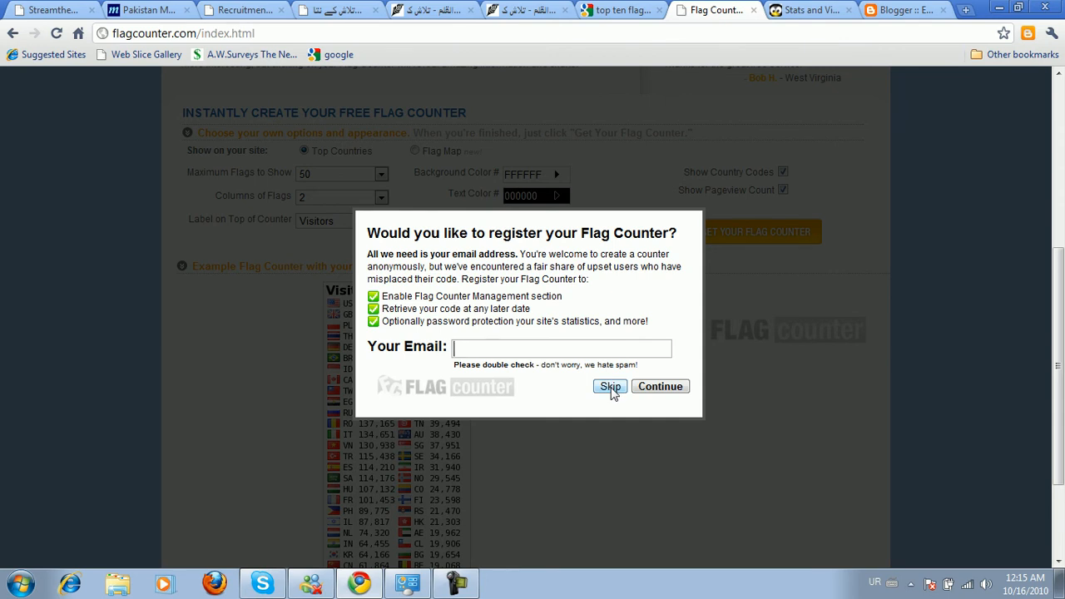
{"action": "left_click", "coordinate": [610, 387]}
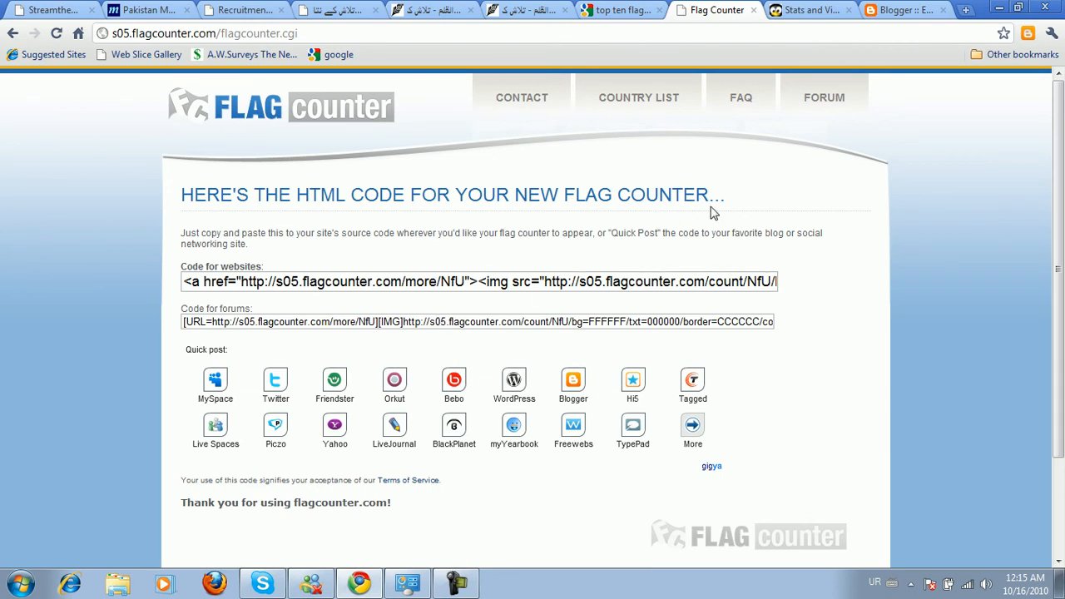
Copy the flag counter's HTML code for websites.
{"action": "left_click", "coordinate": [192, 284]}
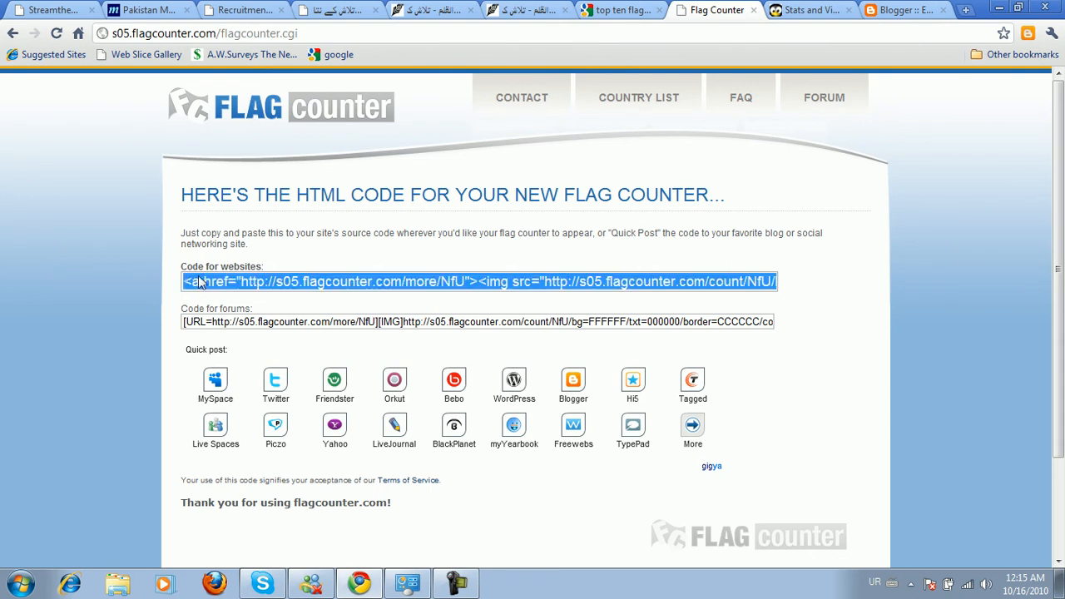
{"action": "right_click", "coordinate": [448, 285]}
{"action": "left_click", "coordinate": [484, 348]}
Switch to the Blogger page elements layout and start a new HTML/JavaScript gadget in the lower sidebar section above About Me.
{"action": "left_click", "coordinate": [895, 17]}
{"action": "scroll", "coordinate": [904, 228], "scroll_direction": "up", "scroll_amount": 4}
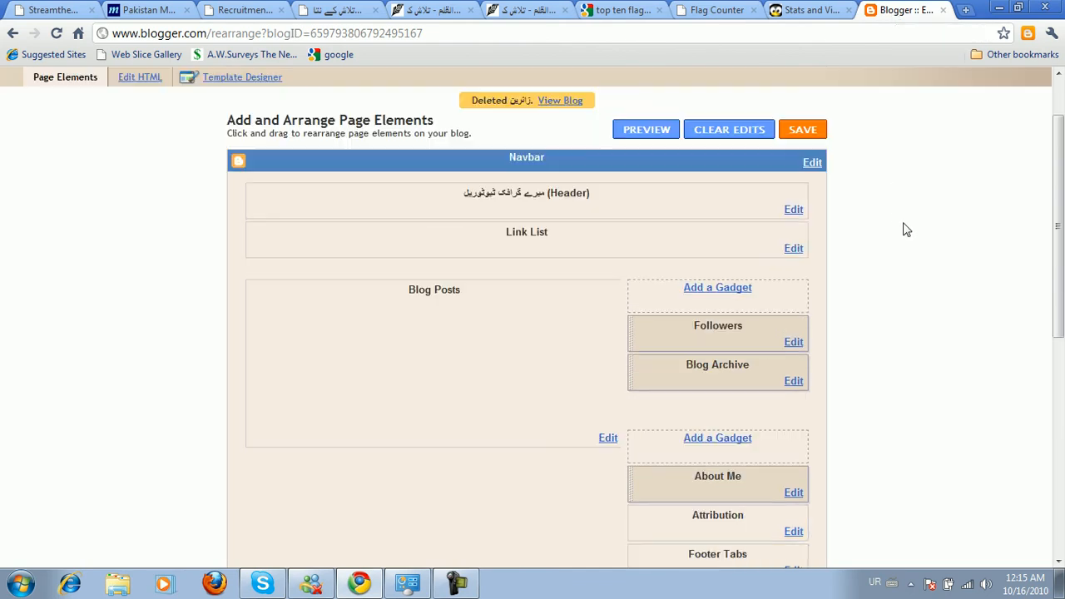
{"action": "scroll", "coordinate": [908, 230], "scroll_direction": "up", "scroll_amount": 2}
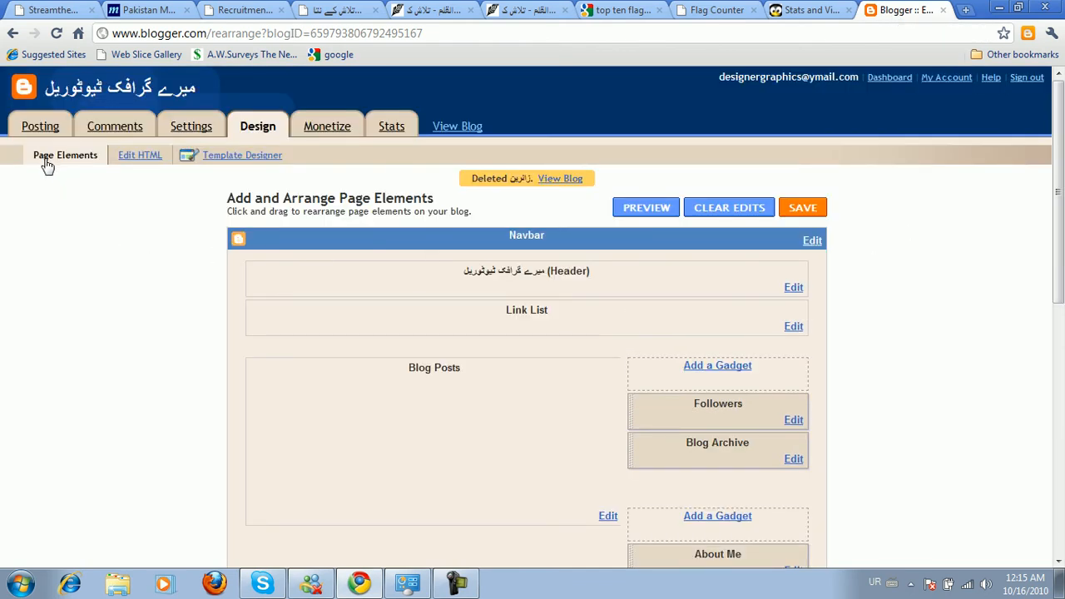
{"action": "scroll", "coordinate": [53, 181], "scroll_direction": "down", "scroll_amount": 2}
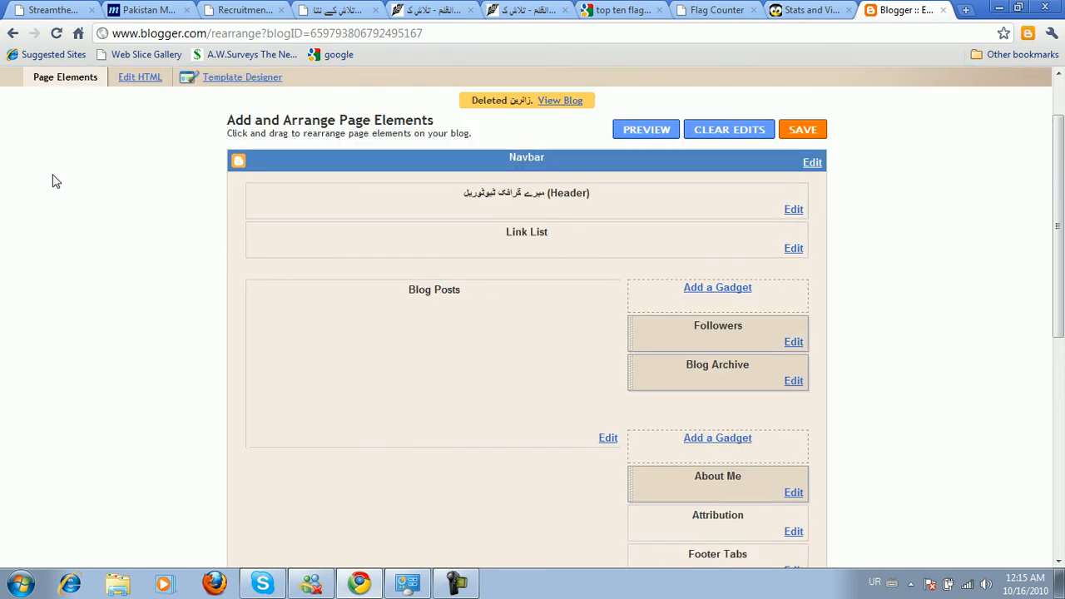
{"action": "scroll", "coordinate": [53, 182], "scroll_direction": "up", "scroll_amount": 1}
{"action": "scroll", "coordinate": [56, 182], "scroll_direction": "up", "scroll_amount": 1}
{"action": "scroll", "coordinate": [121, 215], "scroll_direction": "down", "scroll_amount": 3}
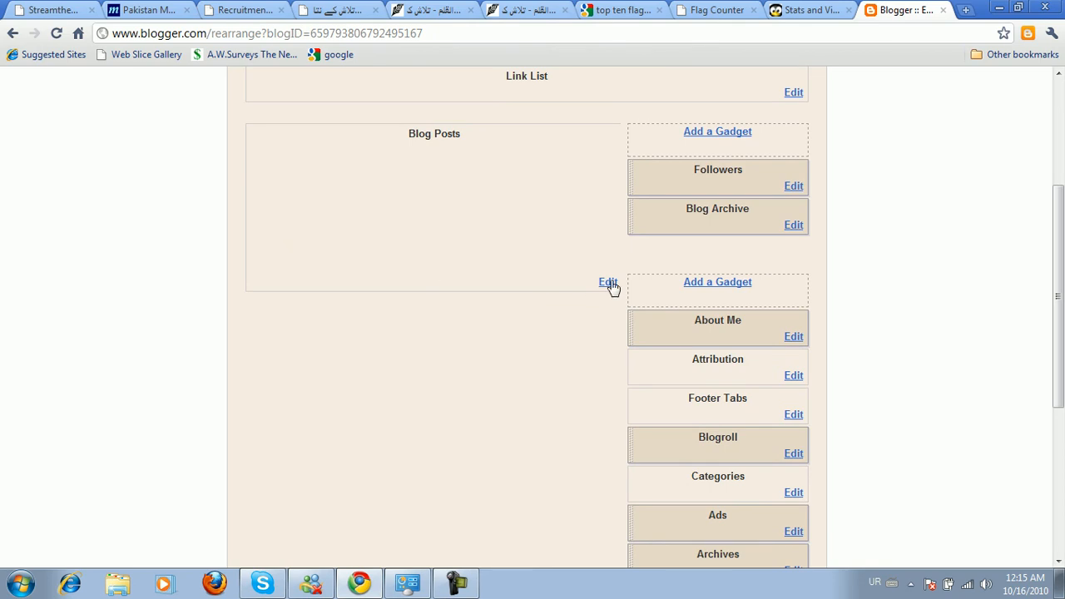
{"action": "left_click", "coordinate": [729, 290]}
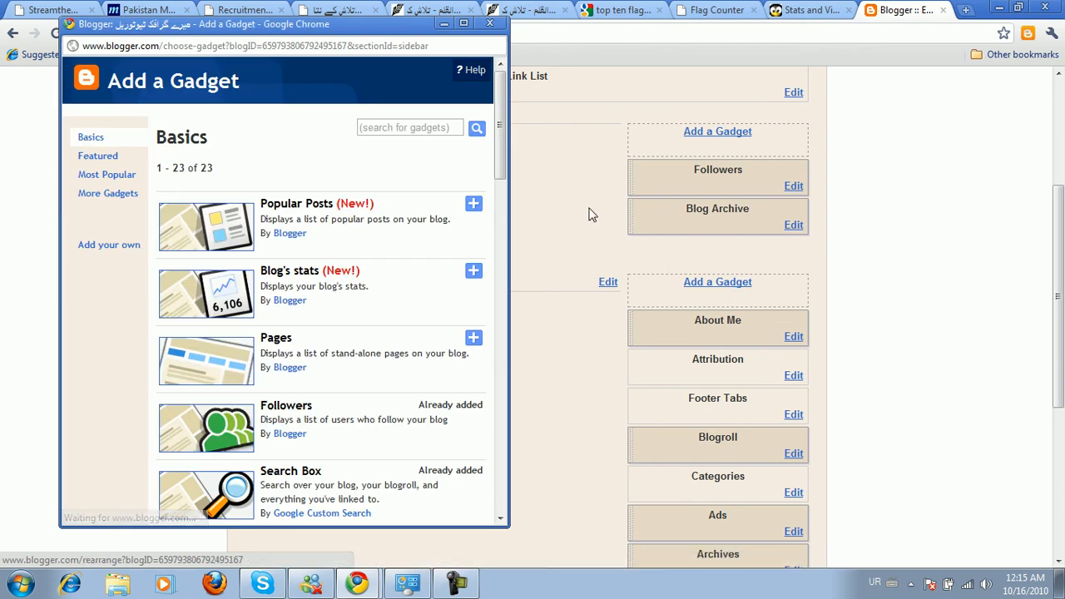
{"action": "left_click_drag", "start_coordinate": [500, 118], "coordinate": [511, 202]}
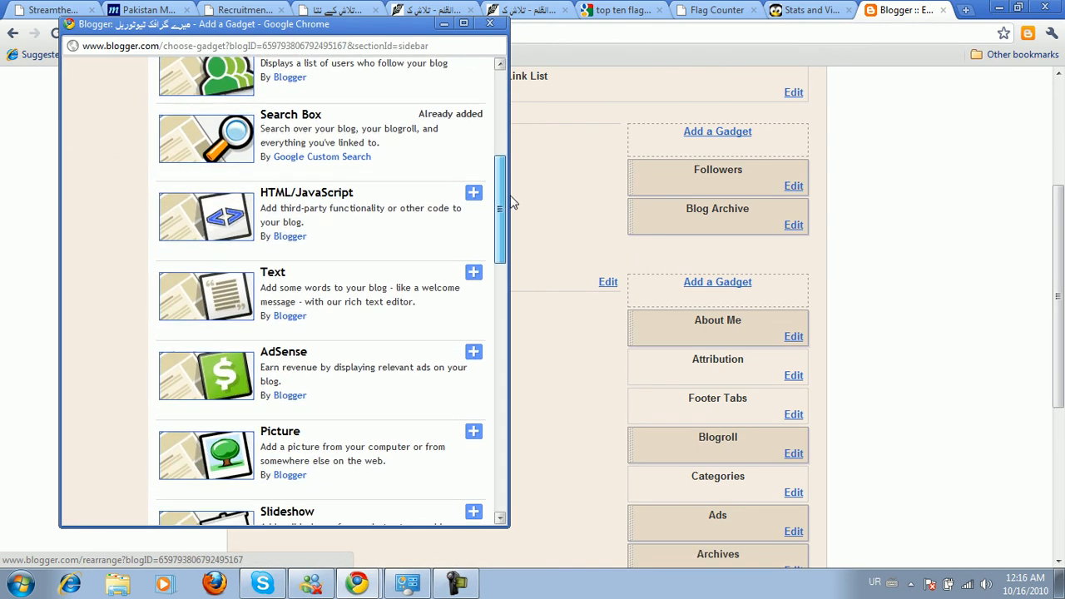
{"action": "left_click", "coordinate": [337, 196]}
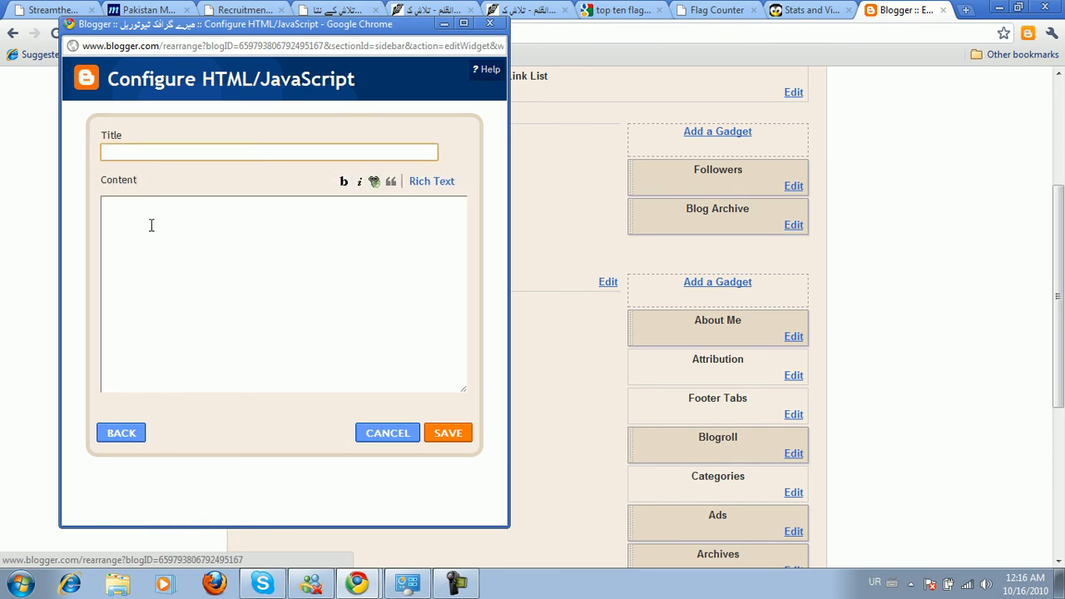
Paste the flag counter code as the gadget's content, title it "زائرین", and save both the gadget and the blog layout.
{"action": "right_click", "coordinate": [111, 221]}
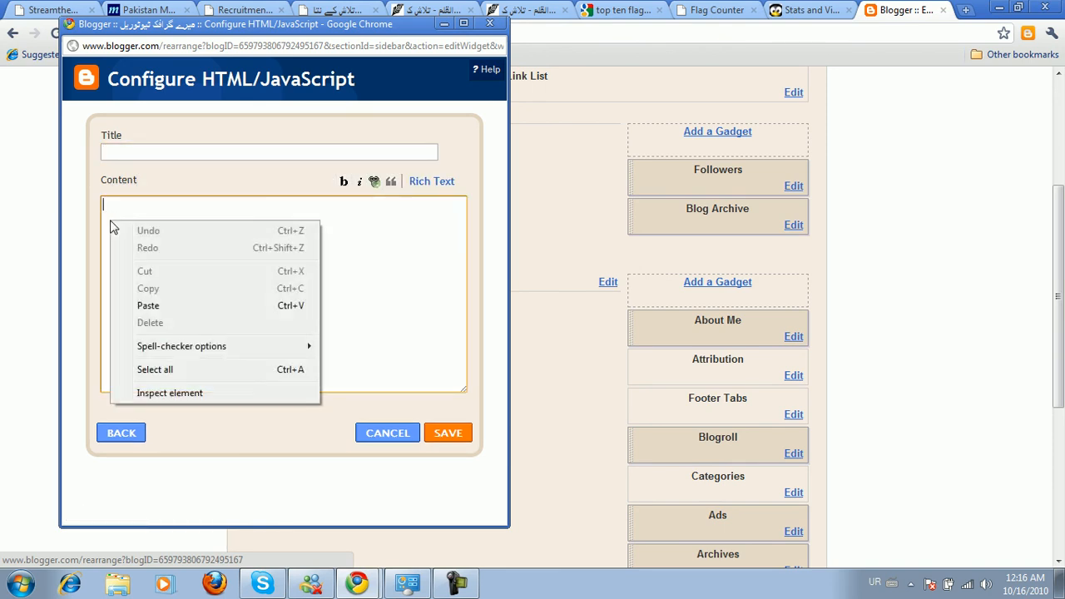
{"action": "left_click", "coordinate": [157, 305]}
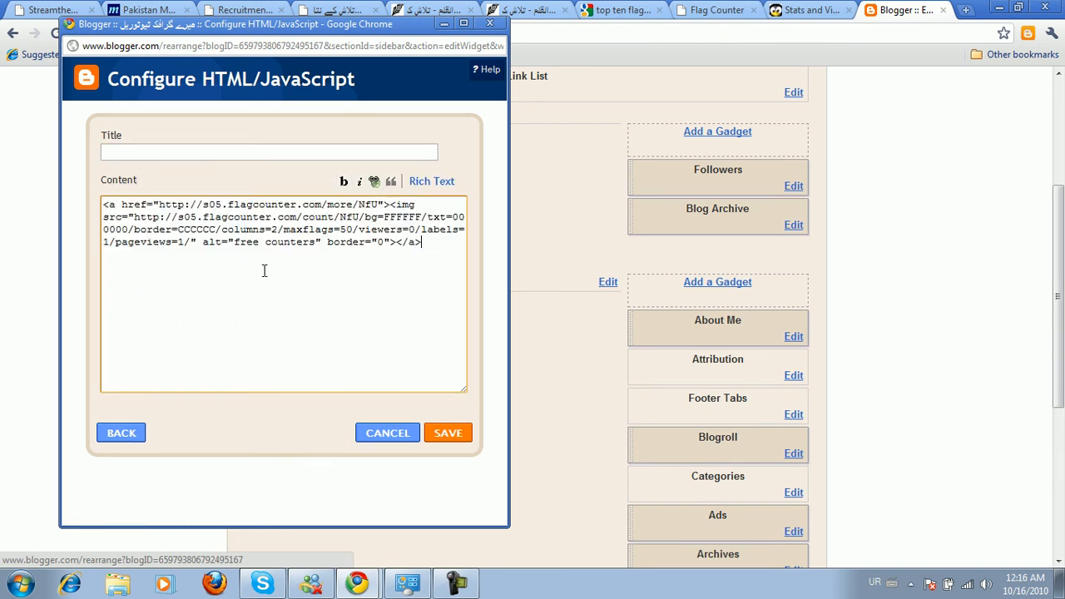
{"action": "left_click", "coordinate": [132, 149]}
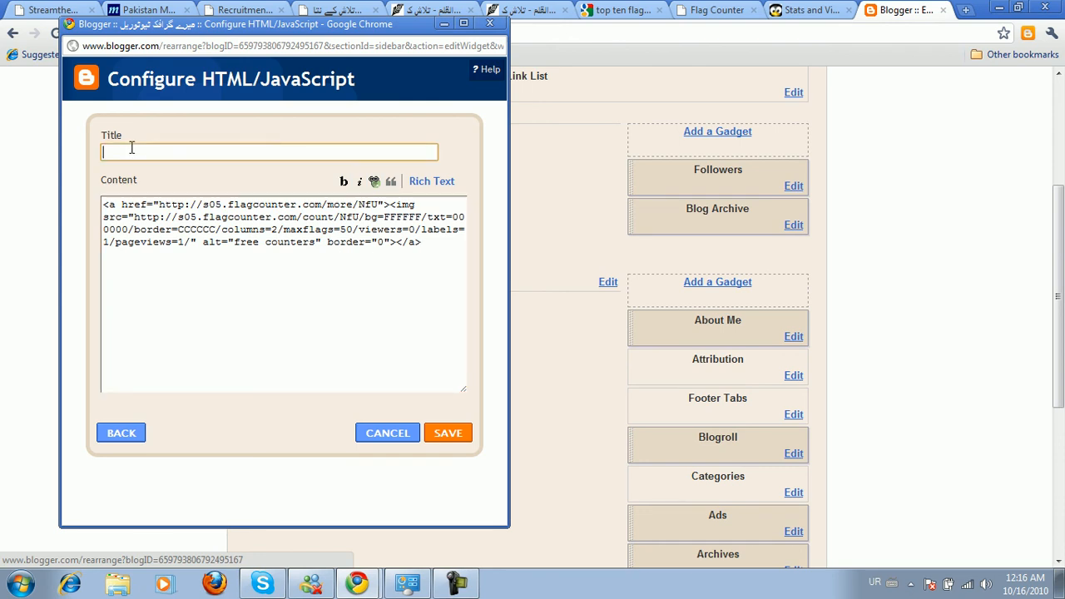
{"action": "type", "text": "زائرین"}
{"action": "left_click", "coordinate": [453, 434]}
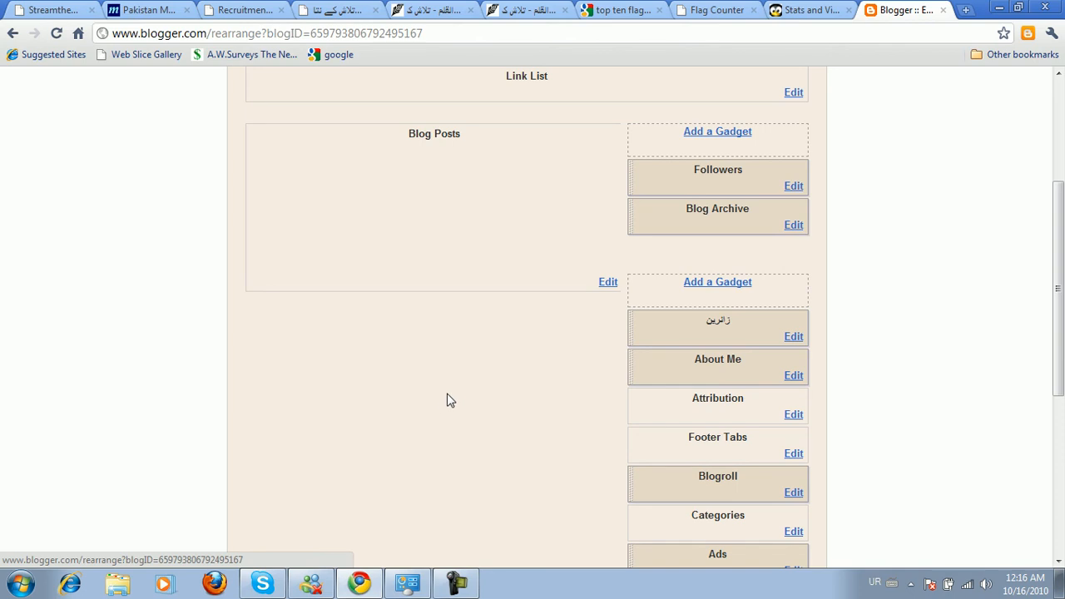
{"action": "scroll", "coordinate": [463, 398], "scroll_direction": "up", "scroll_amount": 3}
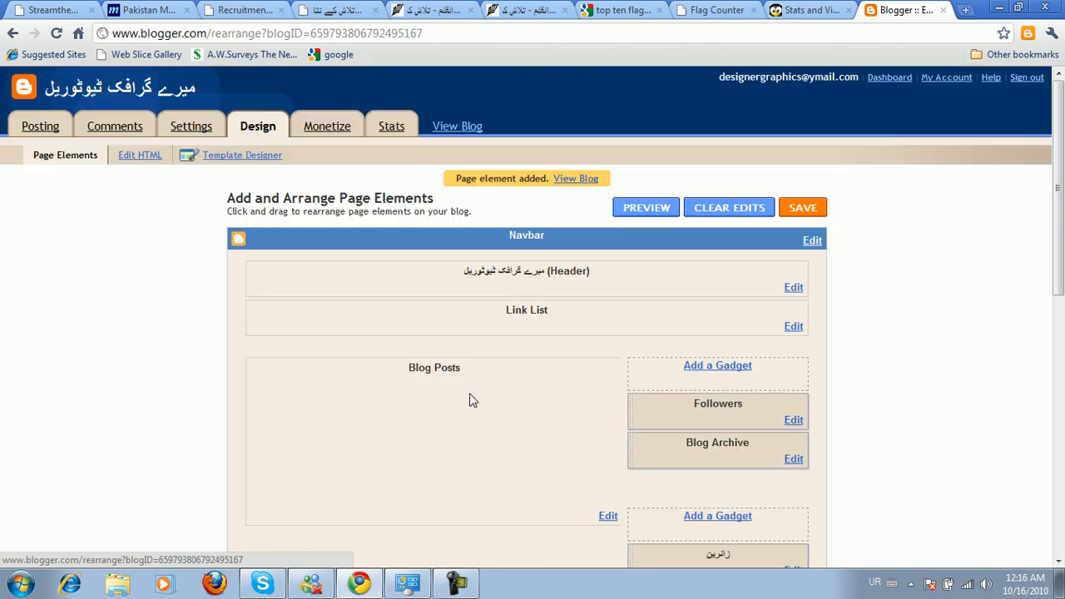
{"action": "left_click", "coordinate": [817, 212]}
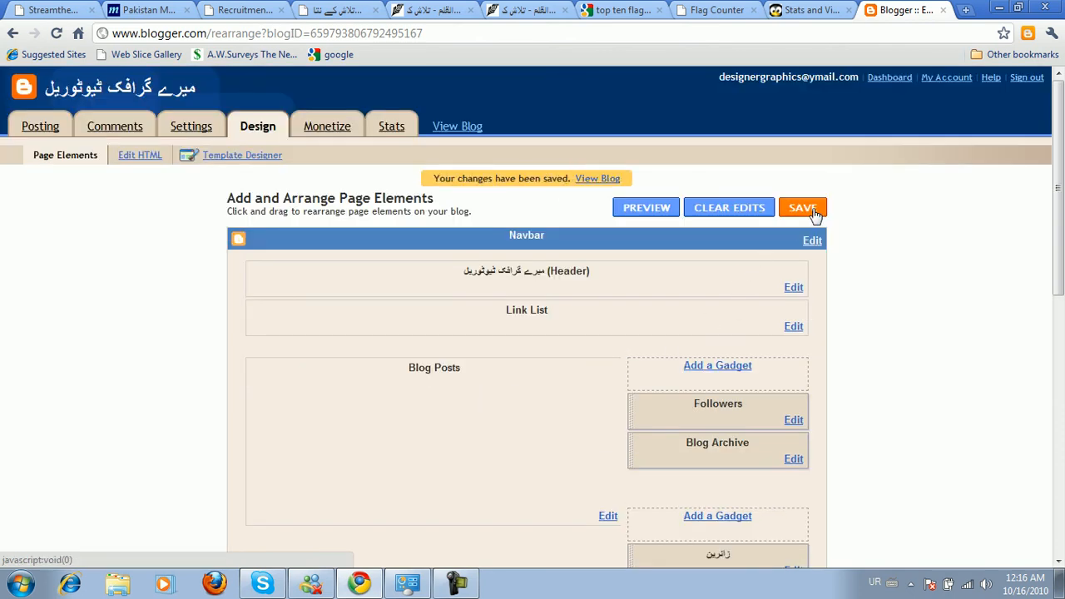
View the published blog and check the flag counter gadget in the sidebar.
{"action": "left_click", "coordinate": [597, 182]}
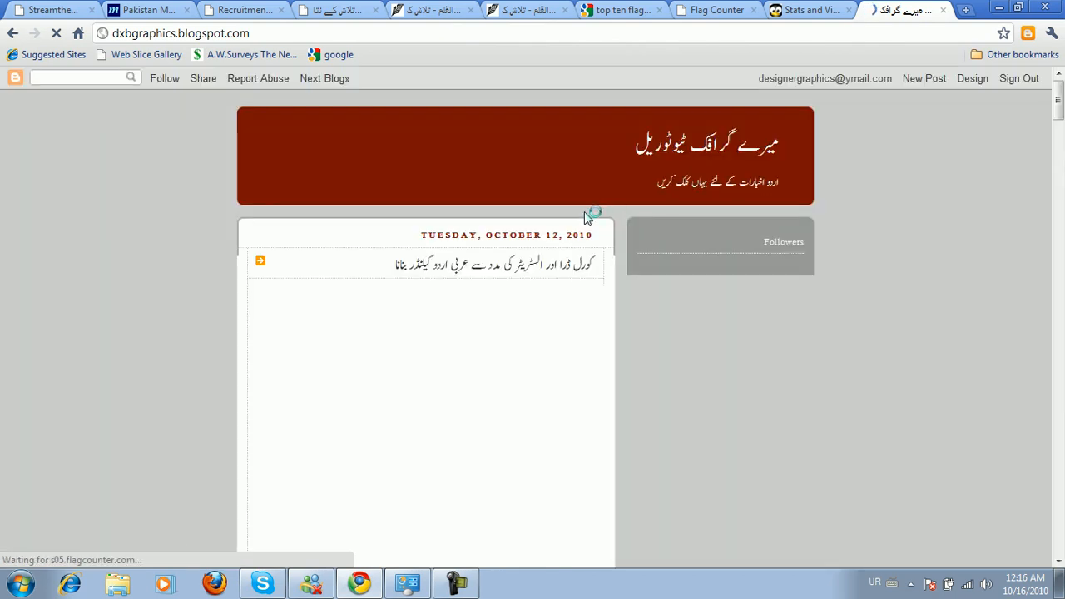
{"action": "scroll", "coordinate": [586, 217], "scroll_direction": "down", "scroll_amount": 1}
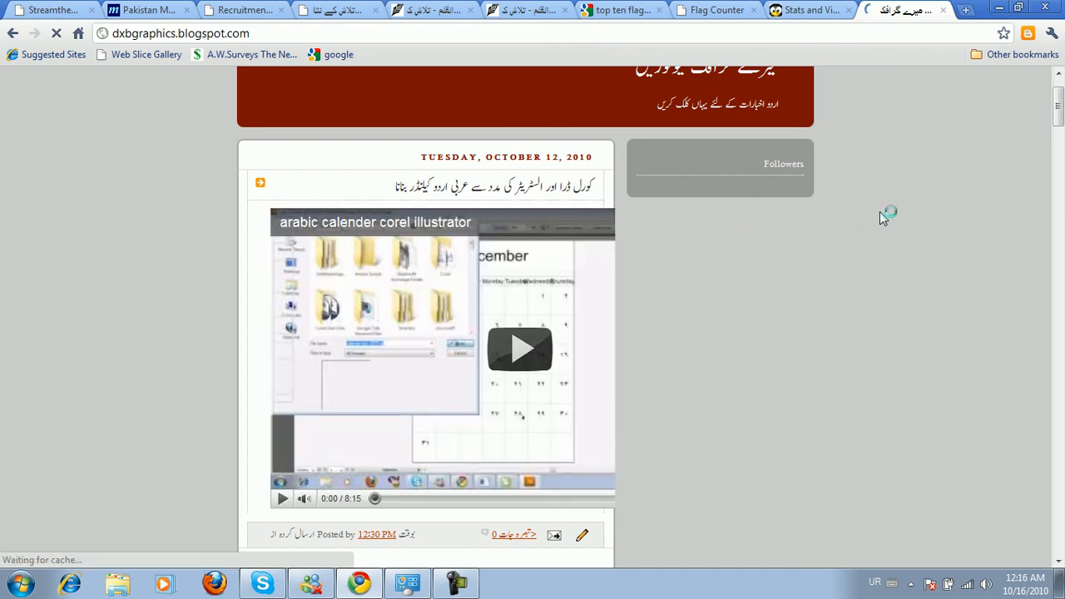
{"action": "left_click", "coordinate": [1058, 563]}
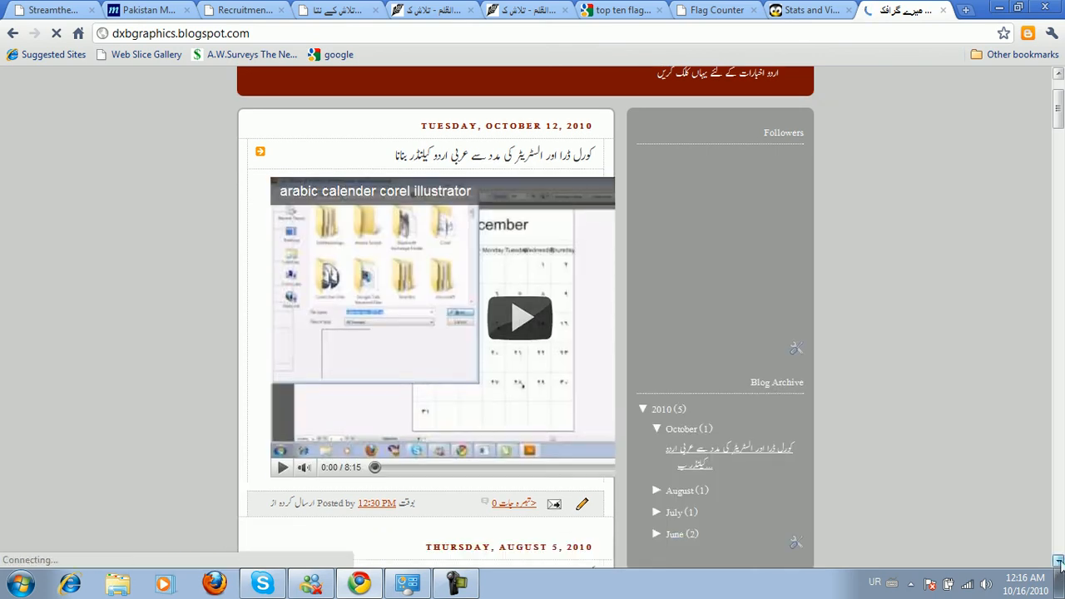
{"action": "left_click", "coordinate": [1059, 562]}
{"action": "left_click", "coordinate": [1058, 562]}
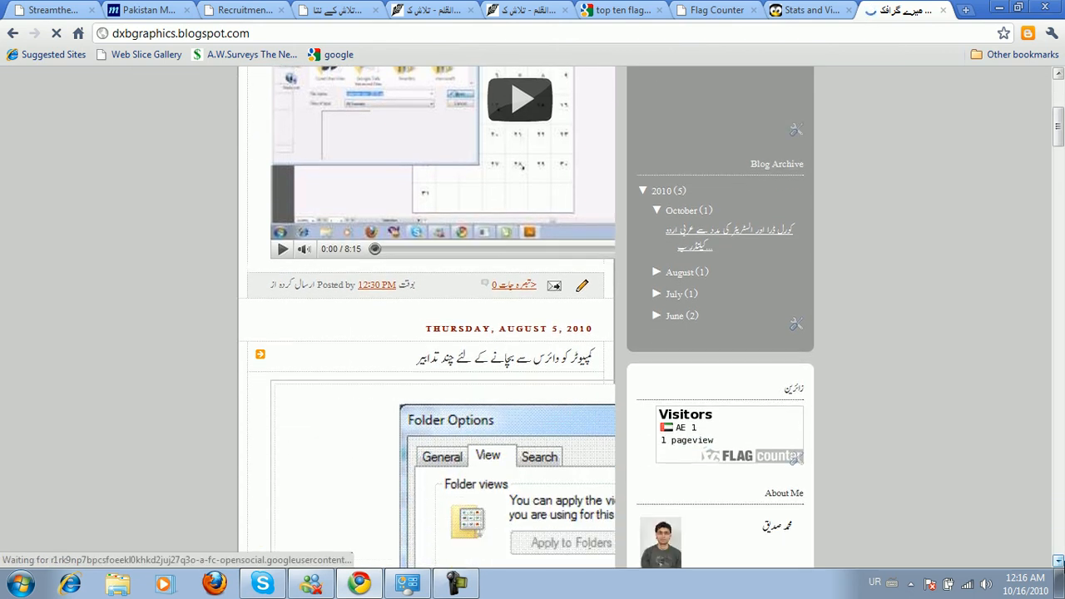
{"action": "left_click", "coordinate": [1058, 563]}
{"action": "left_click", "coordinate": [1059, 562]}
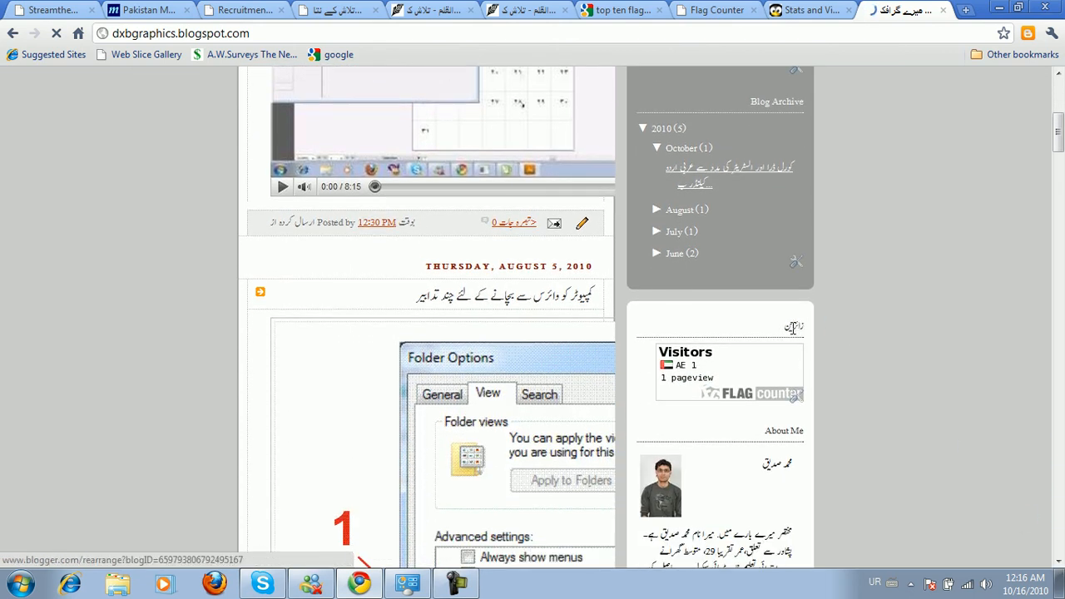